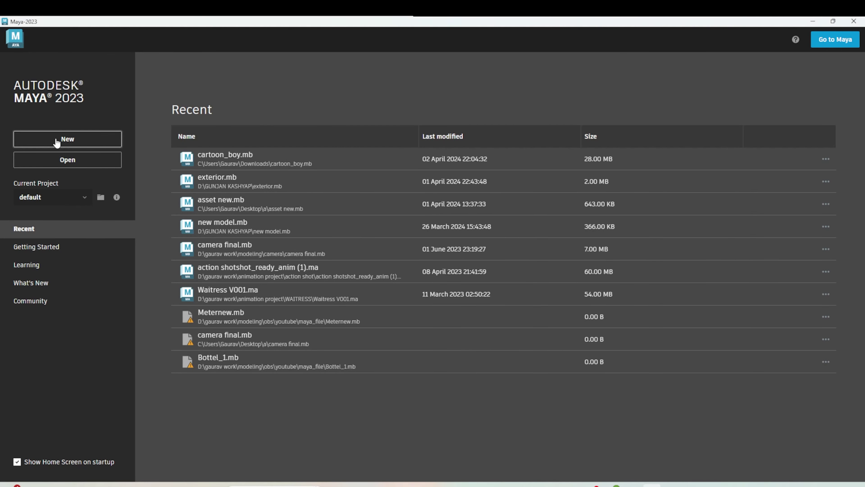
Start a new empty untitled scene from the Home screen and open the menu-set list.
click(57, 142)
click(26, 45)
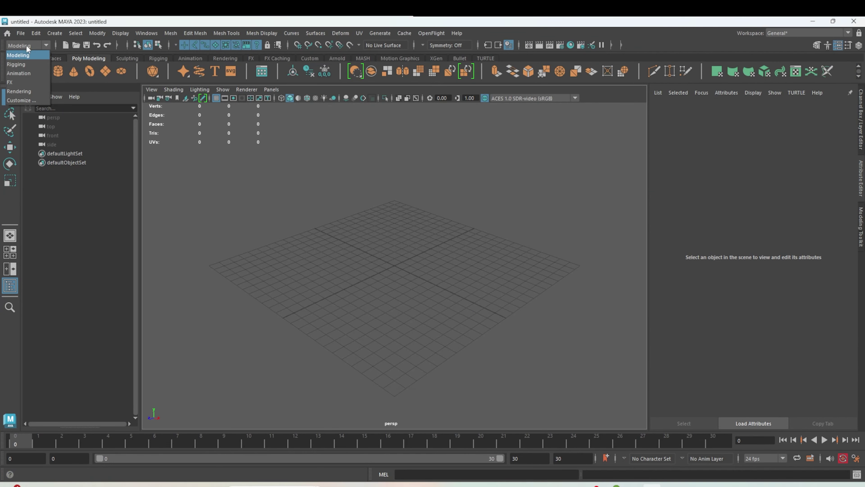
Switch to the FX menu set and shape the cylinder into a thin disc of radius 6.6.
click(22, 81)
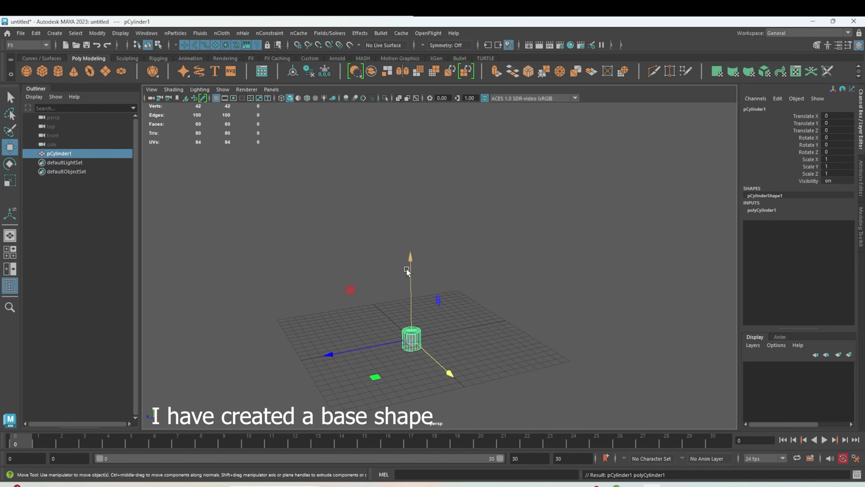
key(f)
scroll(433, 210, down, 3)
key(t)
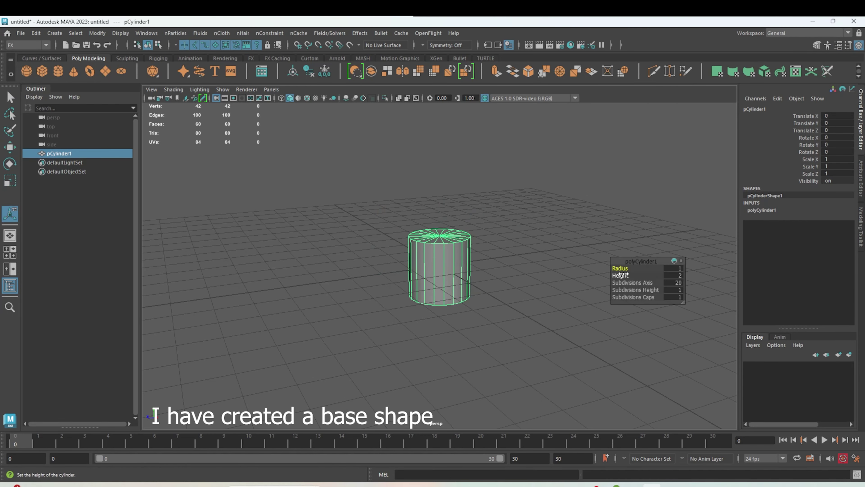
click(619, 268)
mouse_move(615, 261)
middle_down()
mouse_move(600, 275)
mouse_move(579, 275)
middle_up()
click(619, 275)
Raise the disc about 6 units and bevel its rim edges with 2 segments.
key(w)
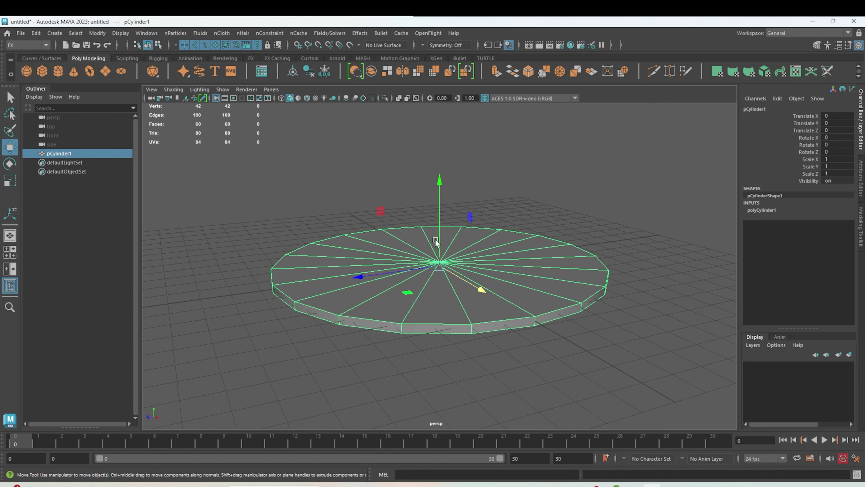
drag(436, 240, 443, 181)
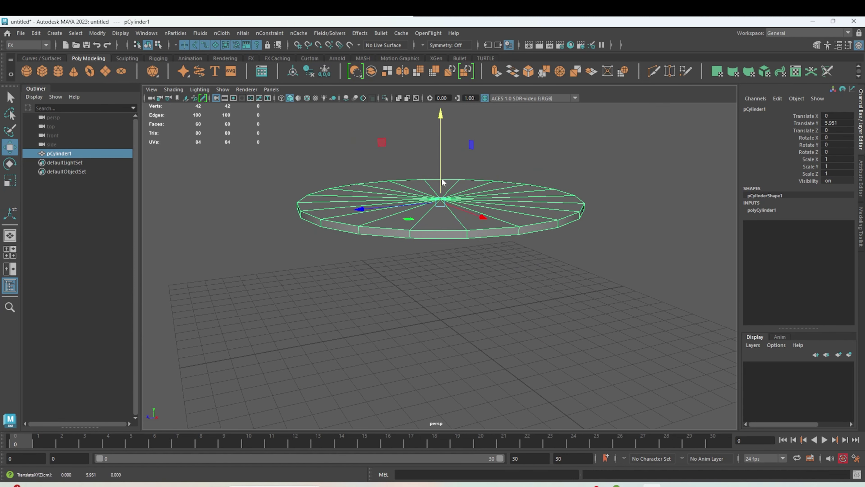
key(F10)
key(ctrl+b)
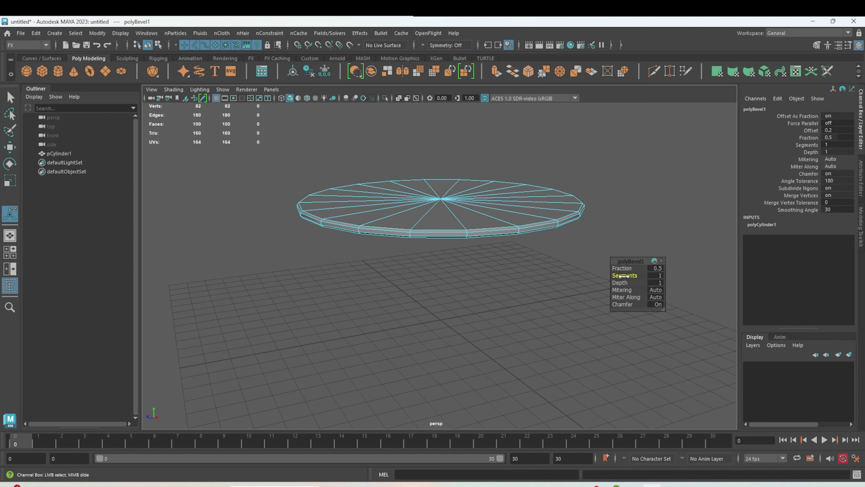
drag(624, 276, 630, 275)
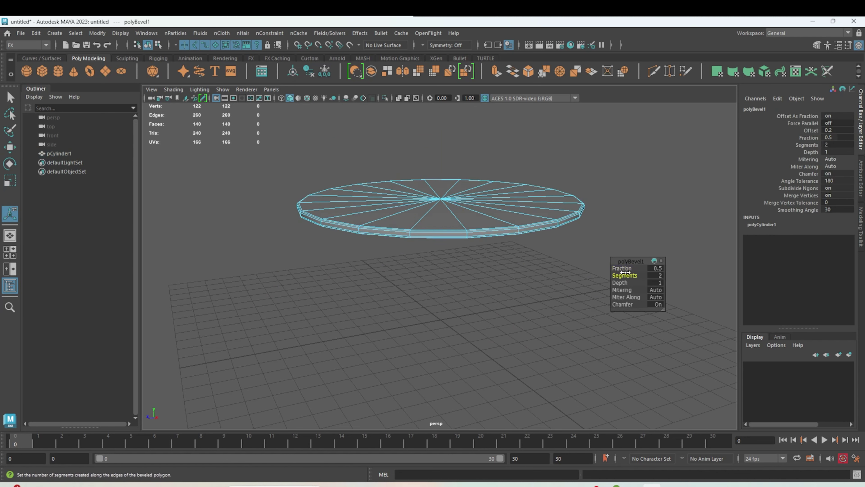
right_click(431, 197)
click(429, 259)
alt+drag(481, 265, 452, 243)
In the side view, create a cube and scale it thin and tall into a leg.
key(space)
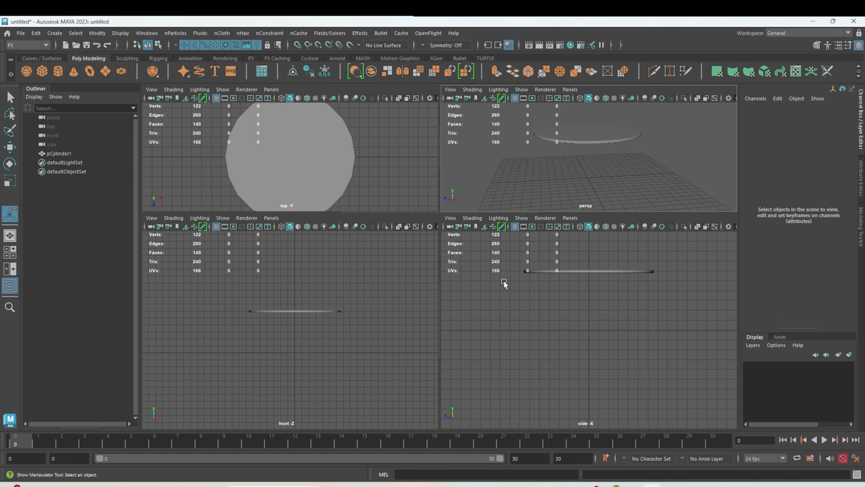
key(space)
click(42, 73)
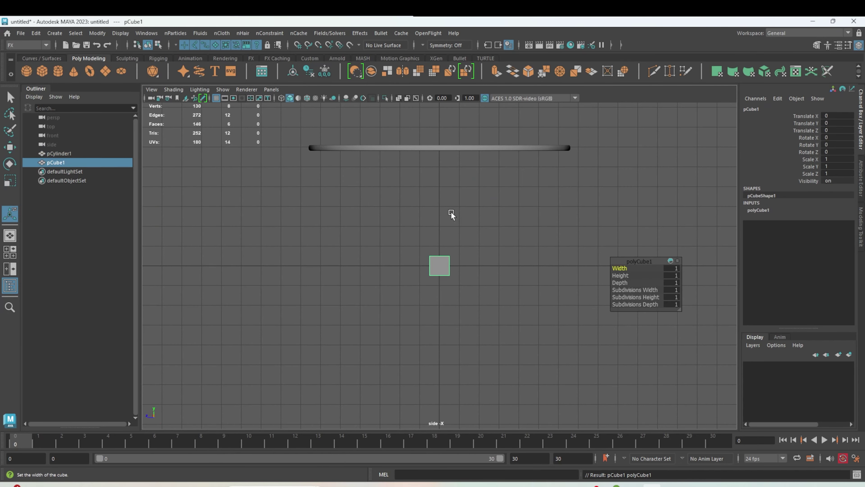
key(r)
drag(395, 266, 392, 269)
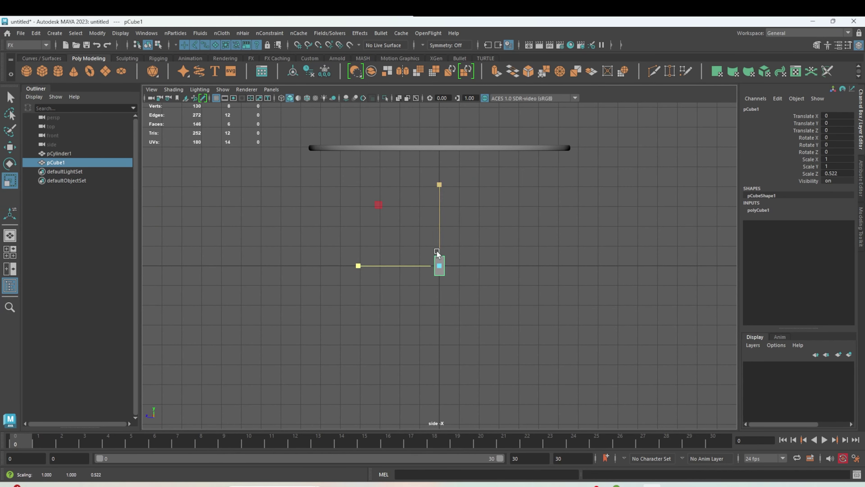
drag(437, 254, 440, 184)
key(w)
key(r)
key(w)
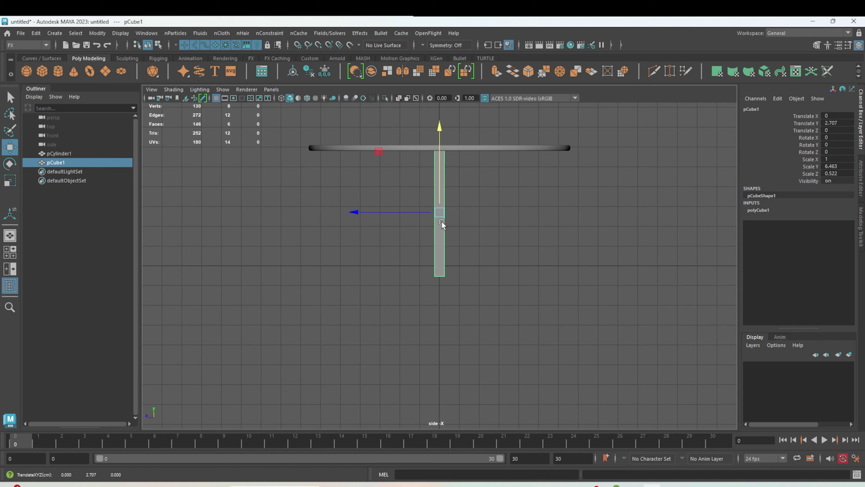
Tilt the leg 30° on X, lengthen it, and duplicate it tilted the opposite way.
key(e)
drag(515, 186, 501, 173)
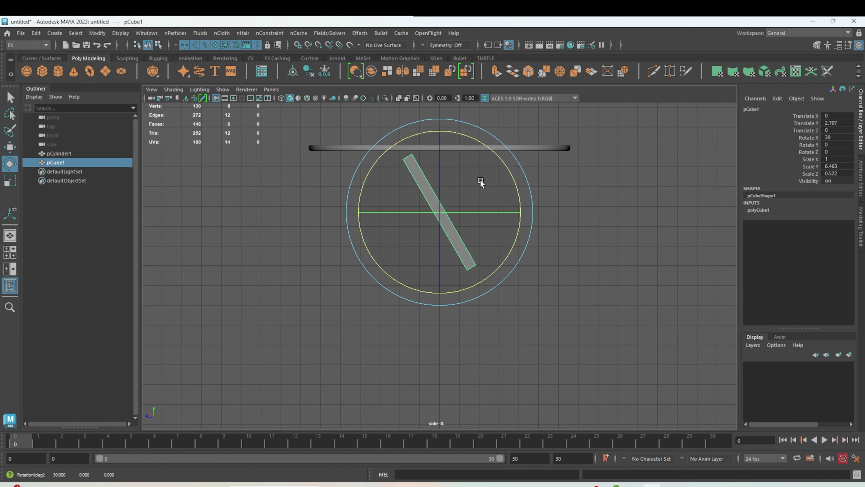
key(r)
drag(432, 197, 428, 191)
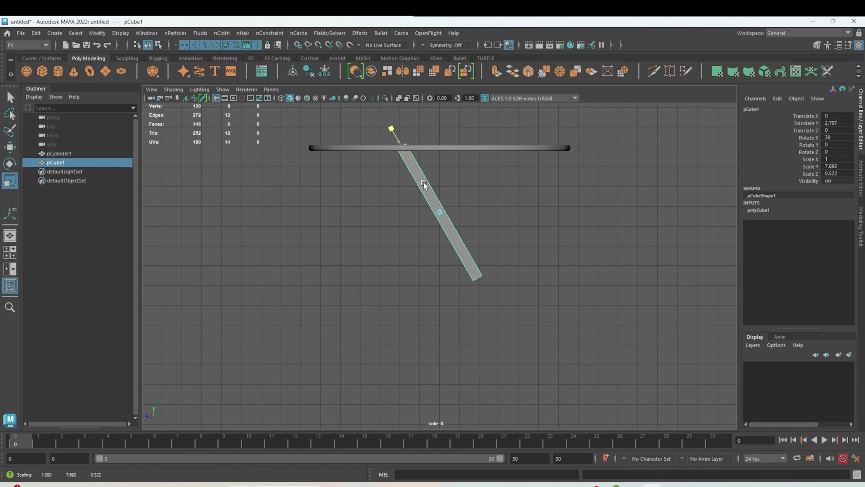
key(ctrl+d)
key(e)
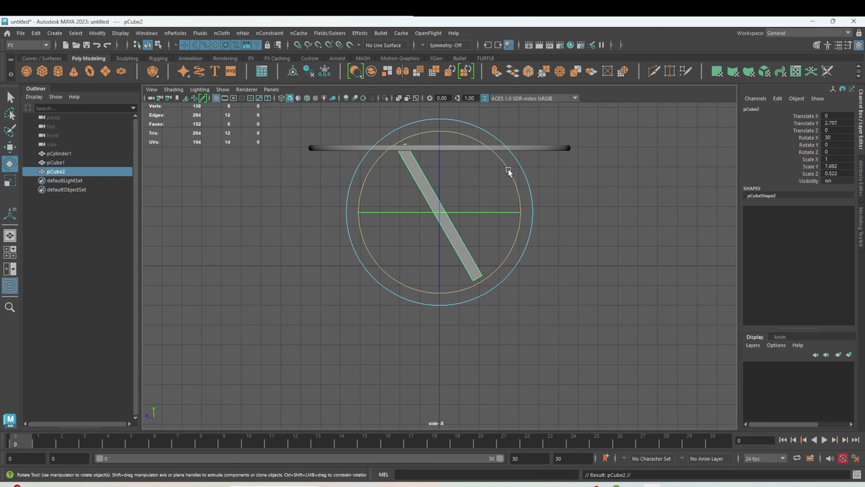
mouse_move(508, 169)
mouse_down()
mouse_move(520, 201)
mouse_move(474, 265)
mouse_move(492, 276)
mouse_move(468, 258)
mouse_move(444, 275)
mouse_move(527, 265)
mouse_move(493, 260)
mouse_move(446, 298)
mouse_up()
Thin the crossed legs and move the pair to the left side of the tabletop.
key(space)
key(space)
key(w)
key(r)
click(442, 293)
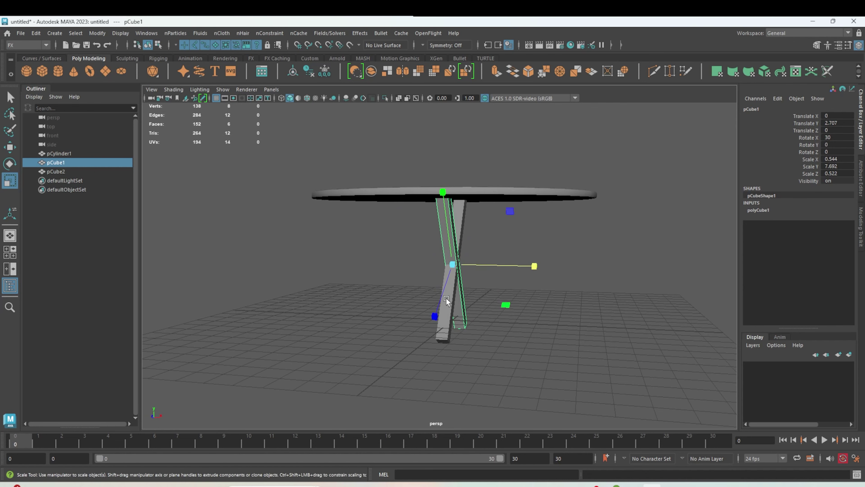
key(w)
shift+click(450, 310)
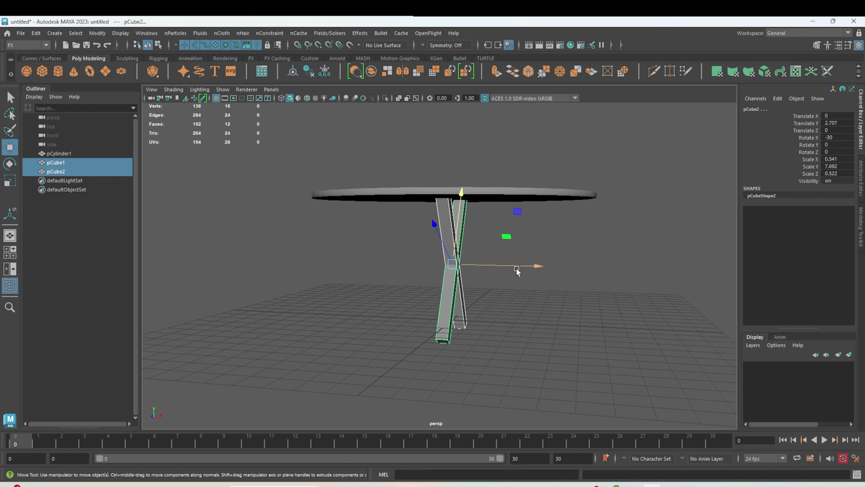
mouse_move(496, 266)
mouse_down()
mouse_move(440, 266)
mouse_move(621, 261)
mouse_up()
Duplicate the crossed leg pair to support the right side of the table.
key(ctrl+d)
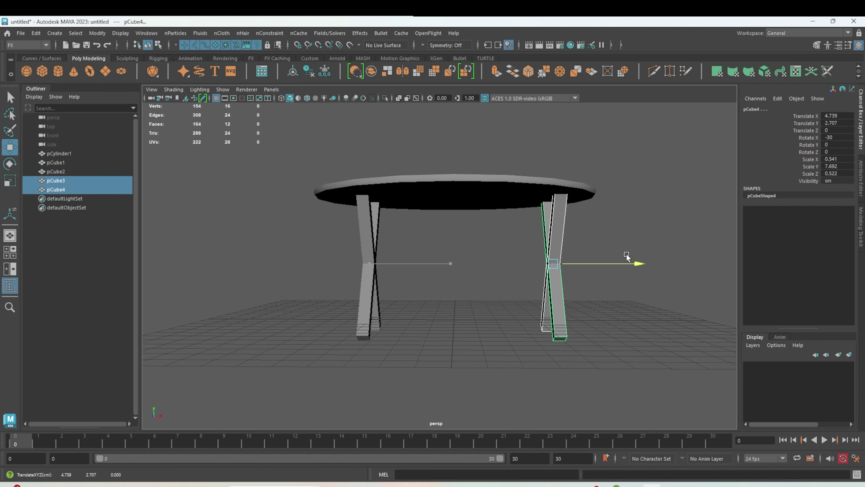
right_click(541, 229)
click(536, 254)
mouse_move(536, 254)
alt+mouse_down()
mouse_move(416, 279)
mouse_move(429, 283)
mouse_move(419, 290)
mouse_move(440, 295)
alt+mouse_up()
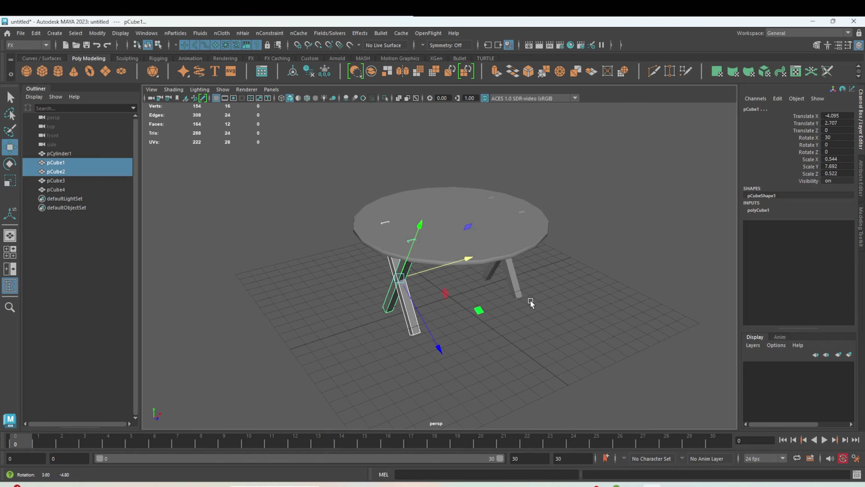
mouse_move(555, 305)
shift+mouse_down()
mouse_move(487, 285)
mouse_move(478, 269)
shift+mouse_up()
mouse_move(497, 242)
alt+mouse_down()
mouse_move(517, 225)
mouse_move(486, 212)
alt+mouse_up()
right_click(499, 225)
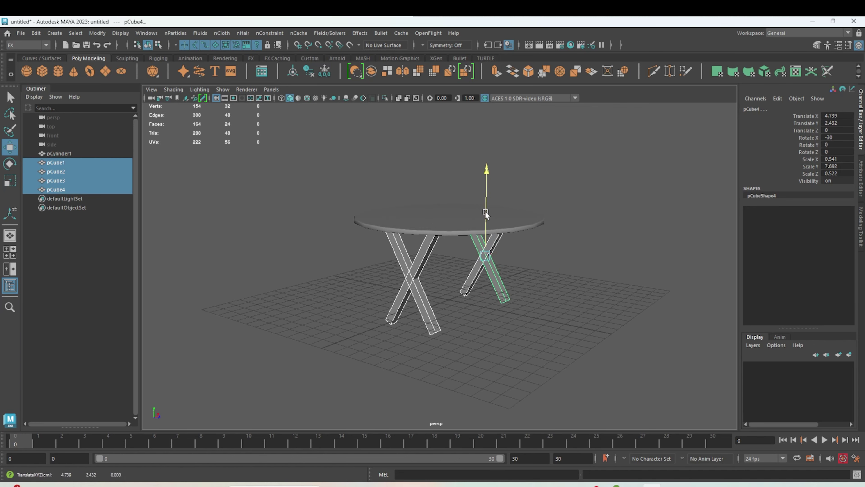
right_click(486, 211)
click(515, 254)
mouse_move(515, 253)
alt+mouse_down()
mouse_move(470, 264)
mouse_move(446, 258)
mouse_move(425, 280)
mouse_move(424, 263)
mouse_move(436, 255)
alt+mouse_up()
Smooth-preview the tabletop with 3 and create a 10×10-subdivision plane for the tablecloth.
click(445, 256)
key(3)
right_click(443, 236)
click(430, 267)
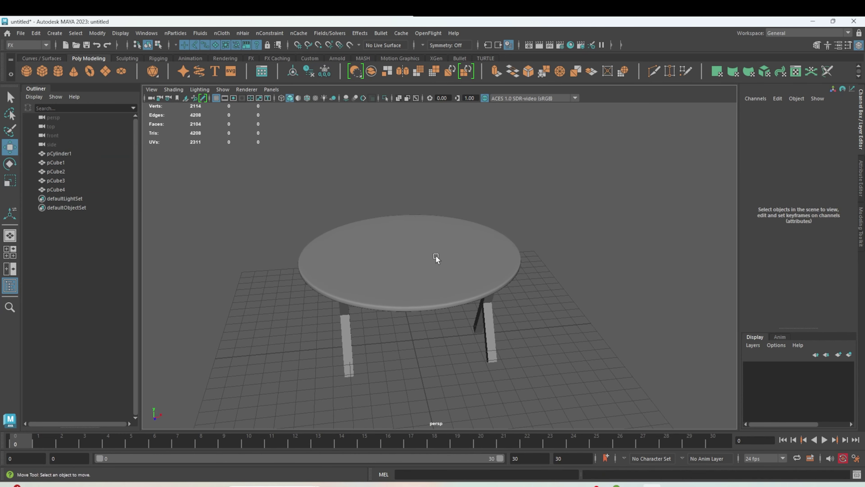
click(106, 71)
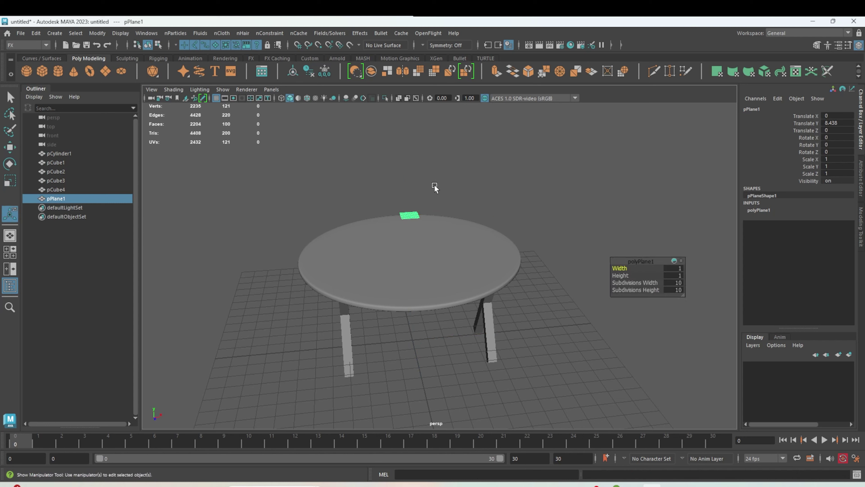
Widen the plane to 3.9, scale it to 22.782, and raise it high above the table.
drag(625, 269, 636, 270)
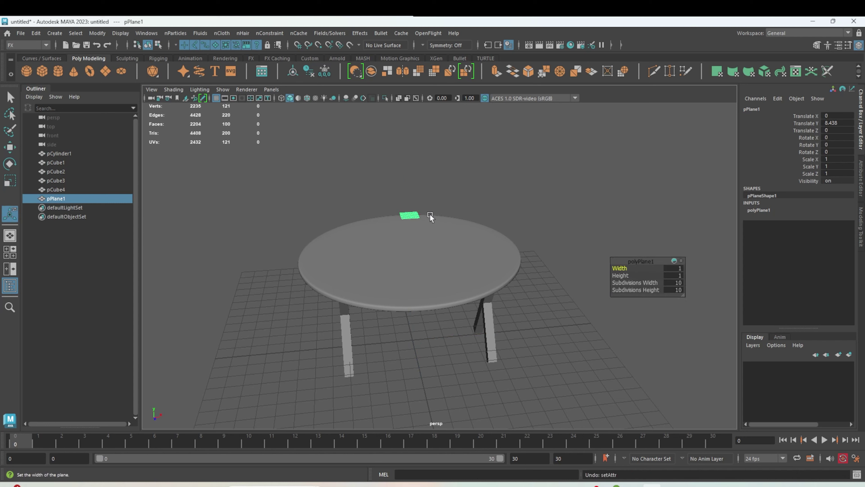
key(w)
key(r)
drag(409, 215, 477, 215)
key(w)
scroll(422, 218, down, 5)
mouse_move(424, 152)
mouse_down()
mouse_move(422, 131)
mouse_move(442, 236)
mouse_up()
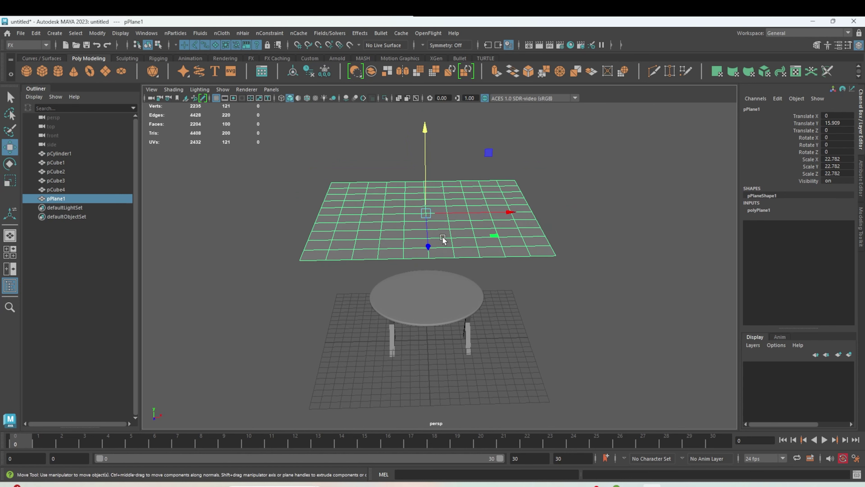
click(479, 295)
alt+drag(455, 293, 456, 246)
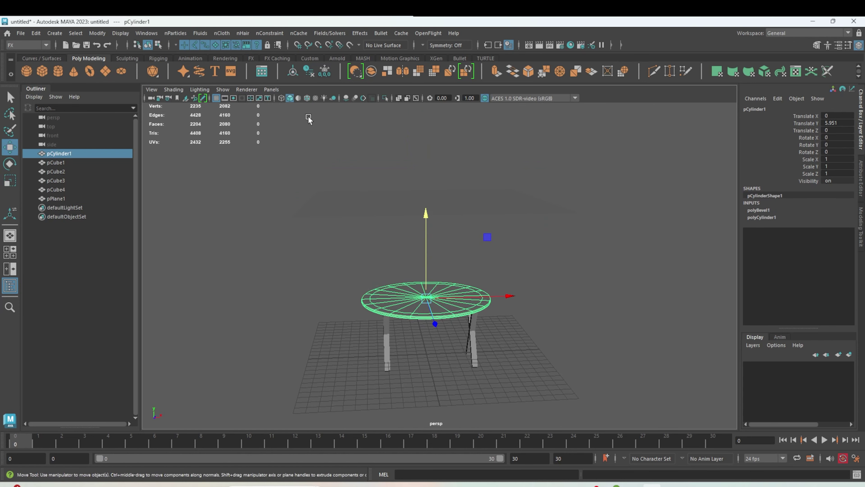
Make the tabletop a passive collider (nRigid1) and convert the plane into nCloth1.
click(223, 33)
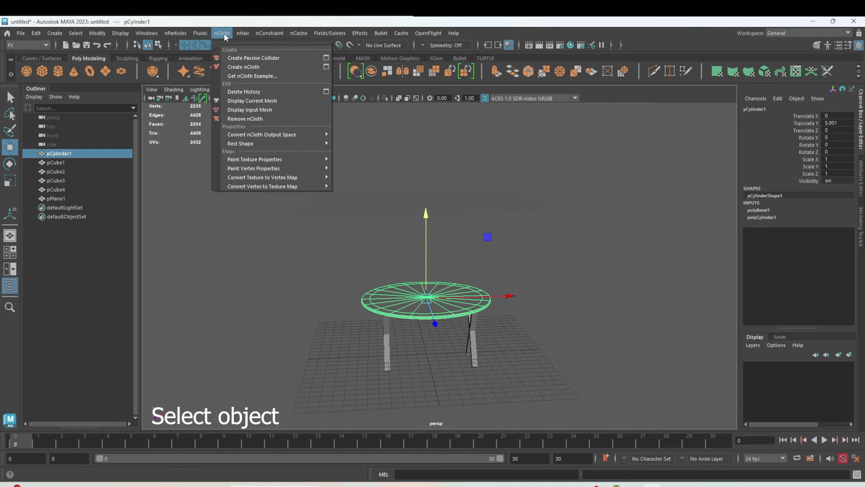
click(261, 57)
alt+drag(420, 287, 433, 297)
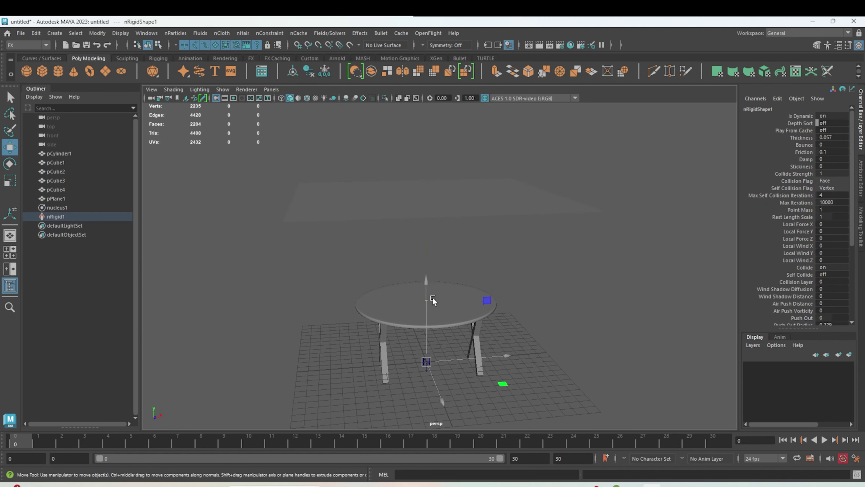
click(441, 201)
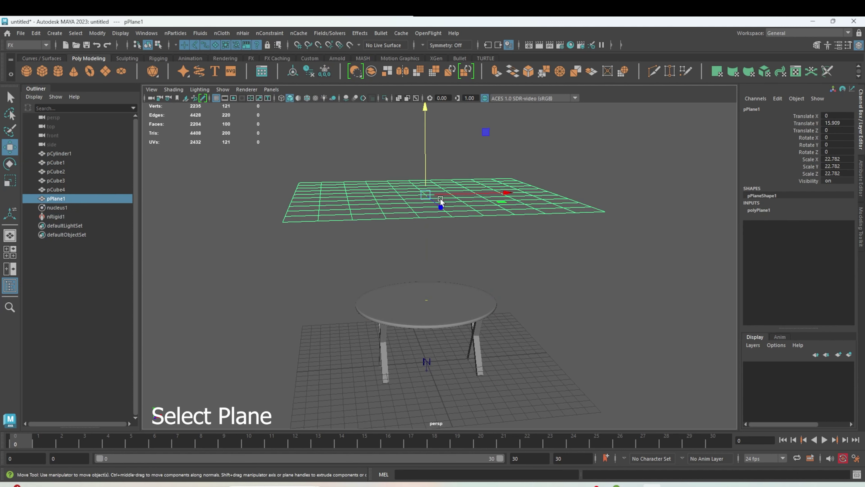
click(222, 33)
click(243, 66)
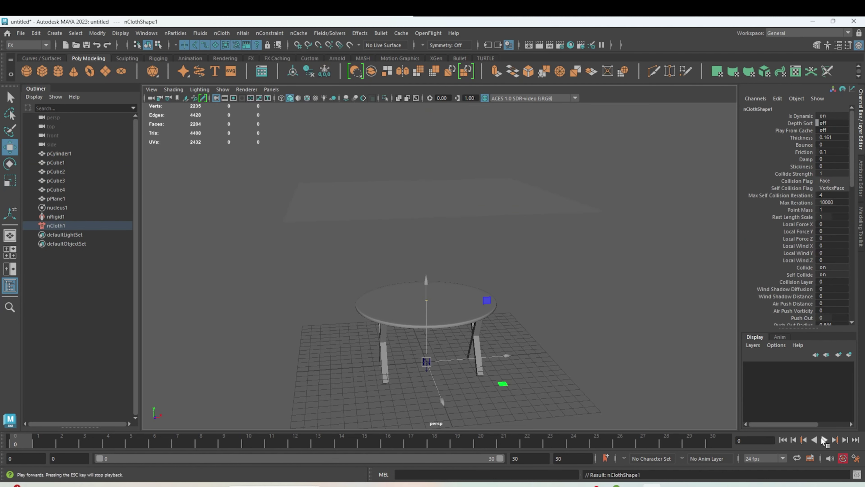
Set the playback end to frame 200, test-run the drape, and rewind to frame 0.
click(824, 440)
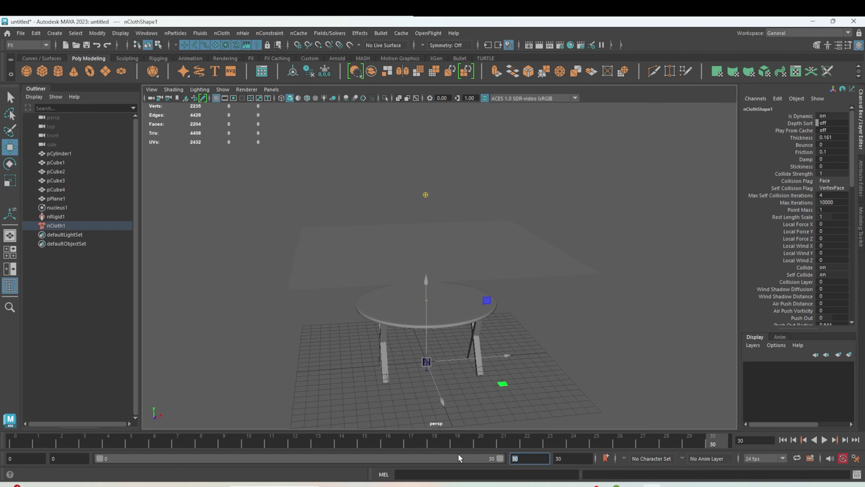
text(200)
key(Return)
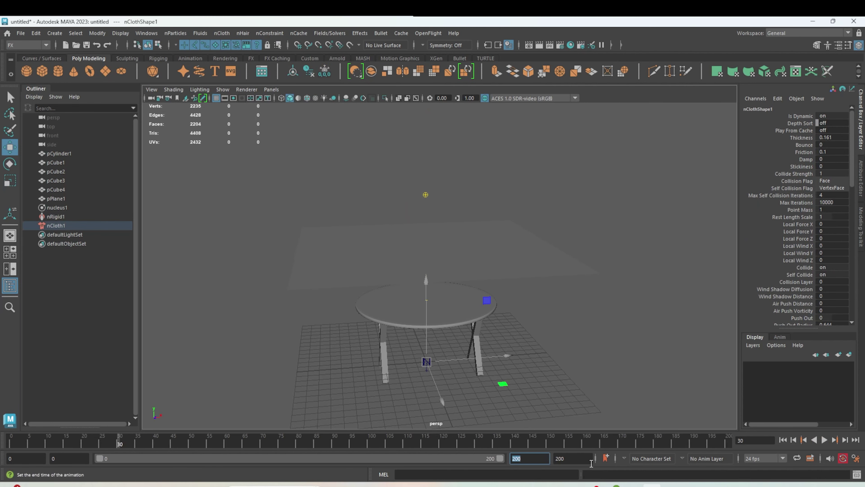
click(825, 439)
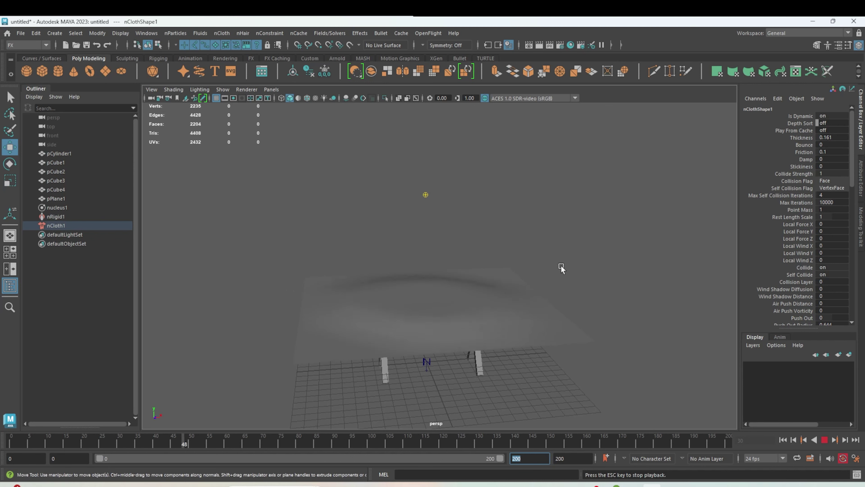
click(824, 440)
drag(406, 429, 11, 439)
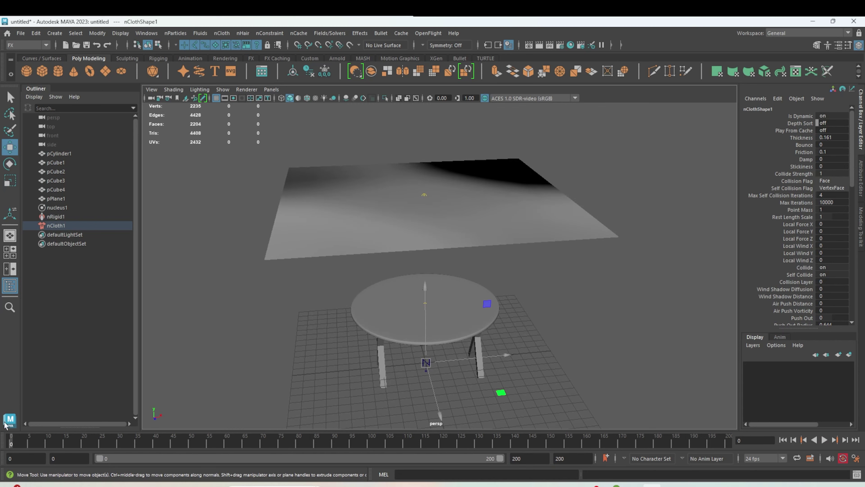
click(369, 219)
Set the polyPlane1 Subdivisions Width and Height to 40 each.
click(863, 182)
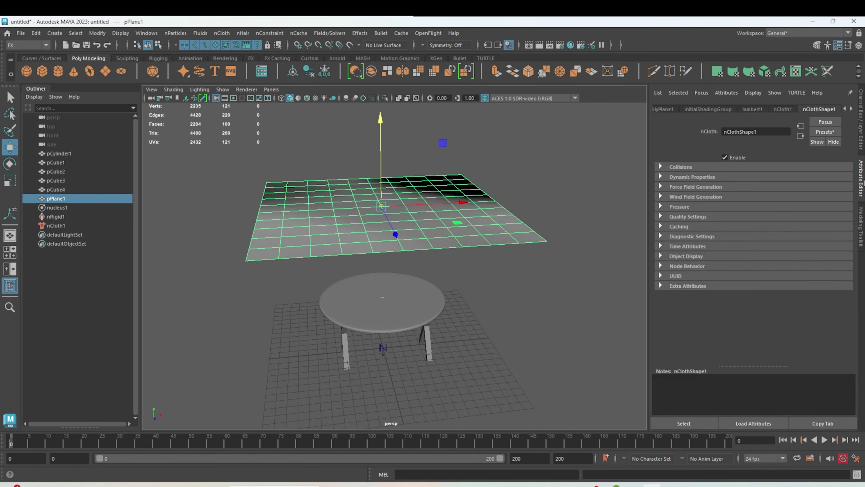
click(662, 109)
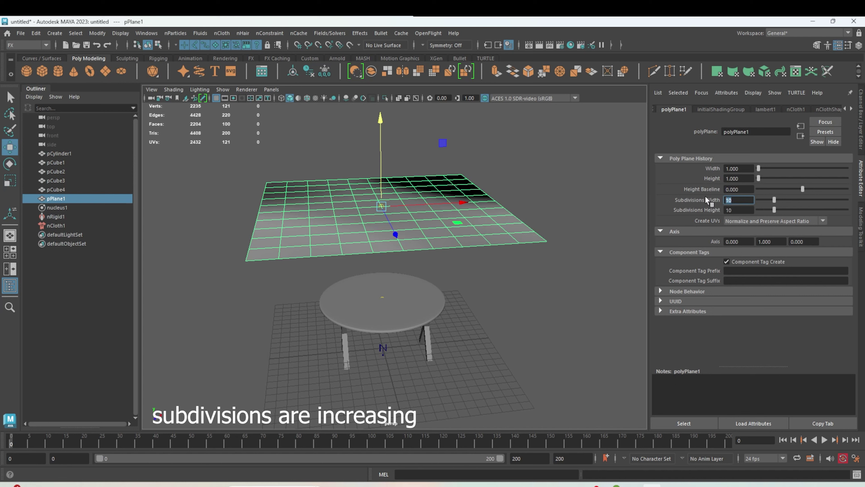
text(40)
key(Return)
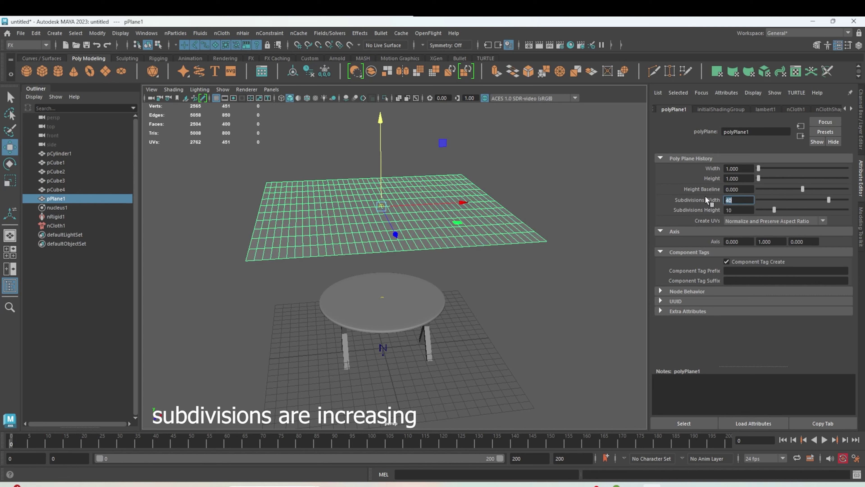
key(Tab)
text(40)
key(Return)
Replay the denser cloth simulation, viewing the table from above, and stop at frame 158.
click(641, 208)
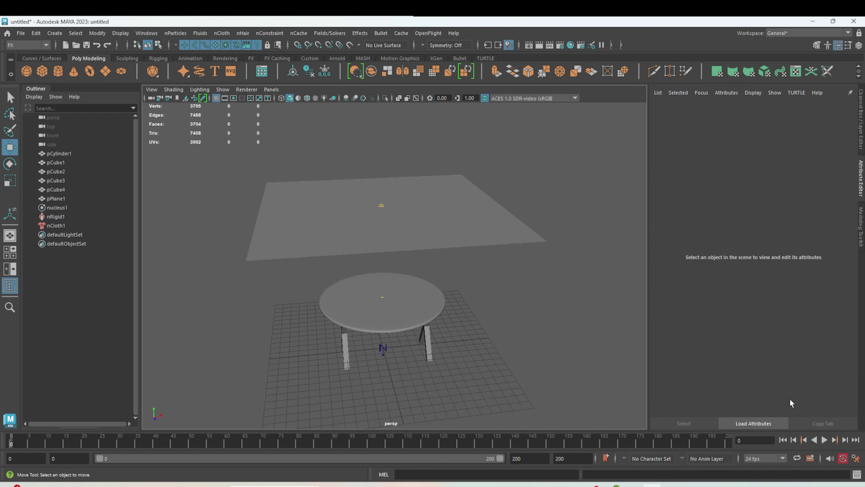
click(825, 440)
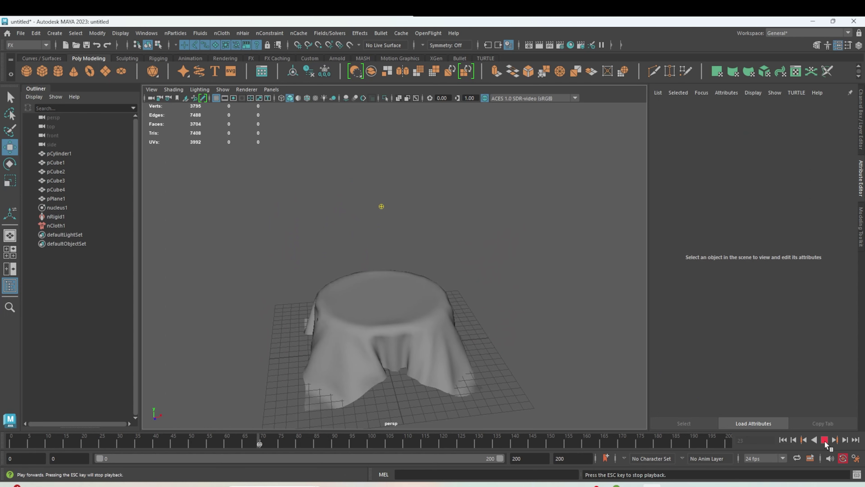
click(824, 439)
scroll(550, 358, up, 3)
scroll(550, 359, up, 3)
scroll(512, 333, up, 2)
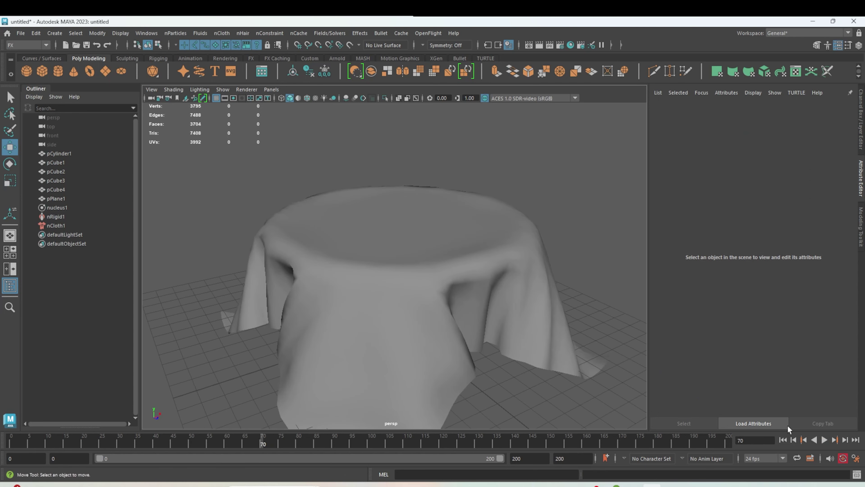
click(824, 439)
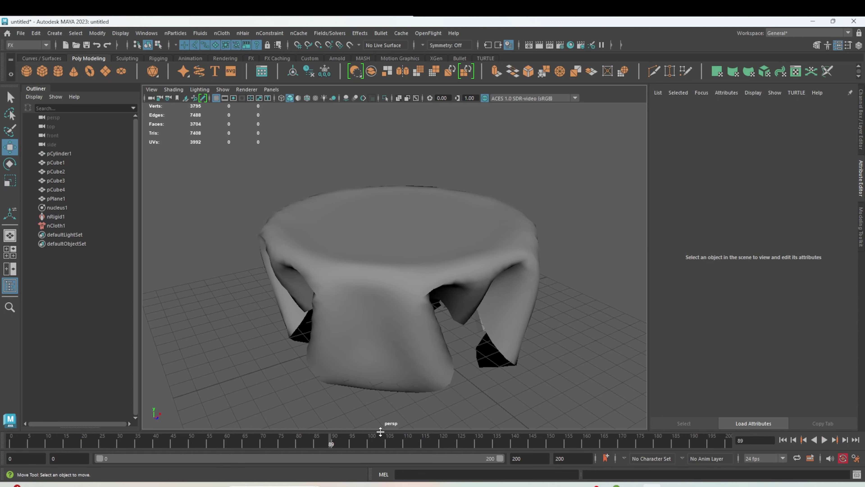
scroll(429, 338, down, 3)
alt+drag(429, 338, 796, 423)
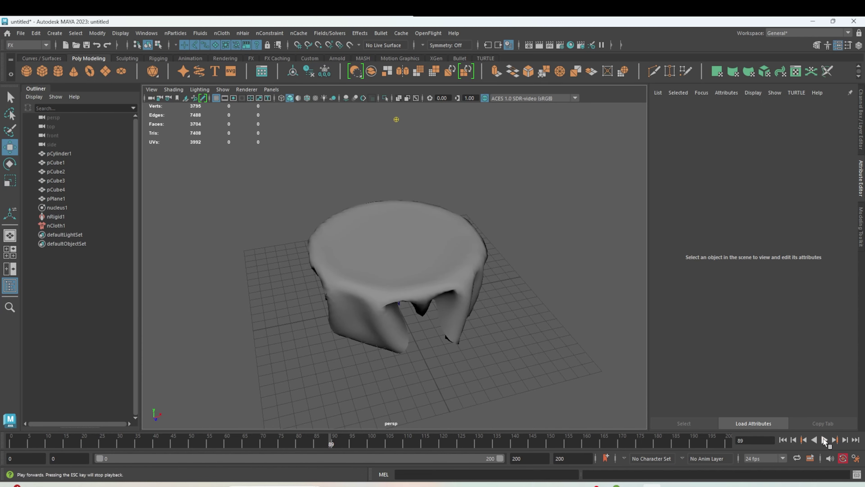
click(824, 440)
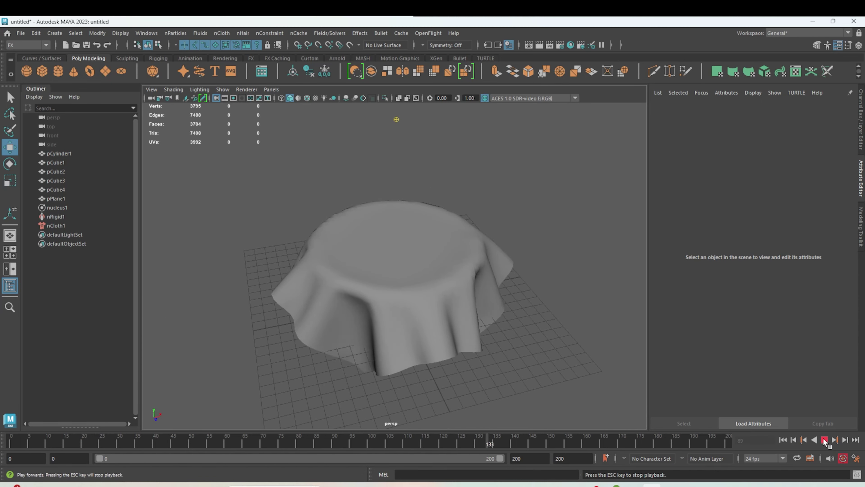
click(824, 440)
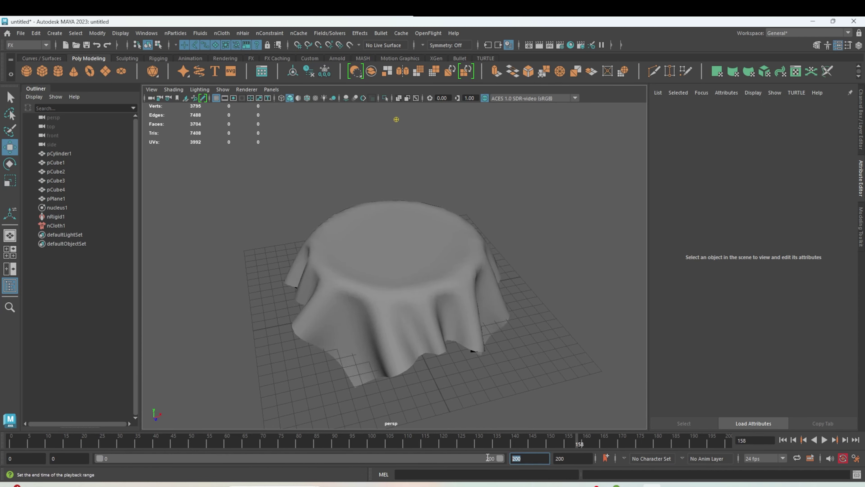
Set playback and animation end frames to 150, replay, and show the resolution gate.
text(150)
key(Return)
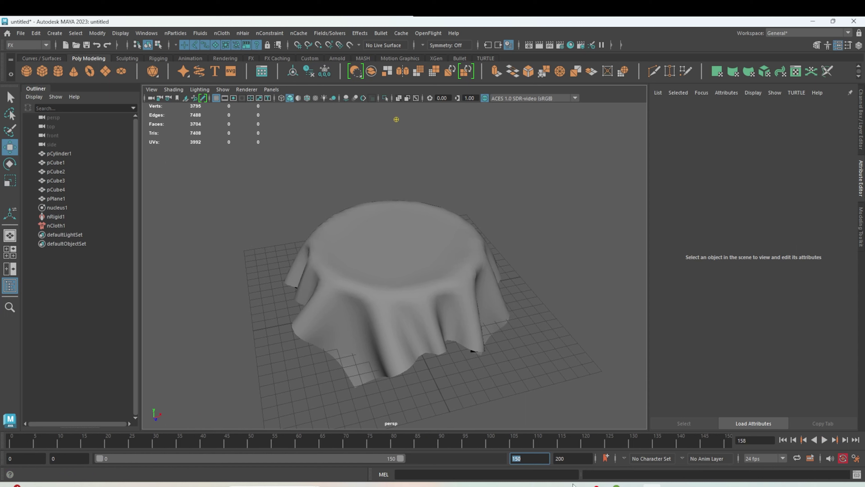
click(581, 460)
text(150)
key(Return)
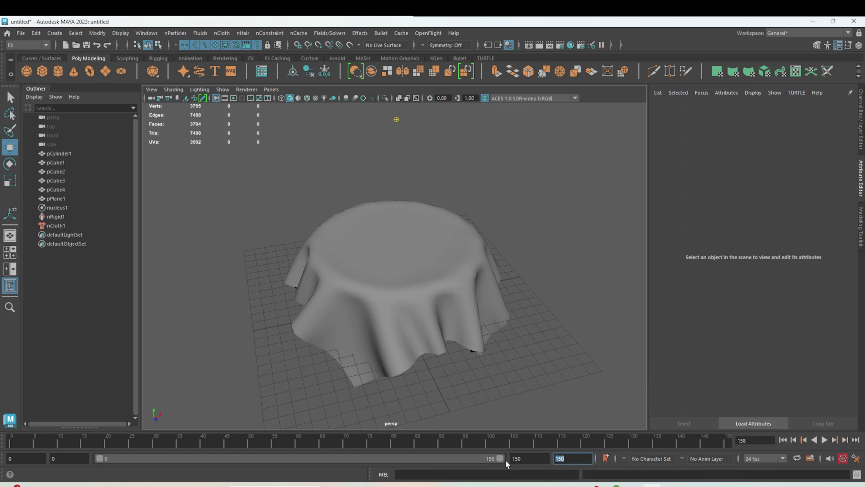
click(824, 439)
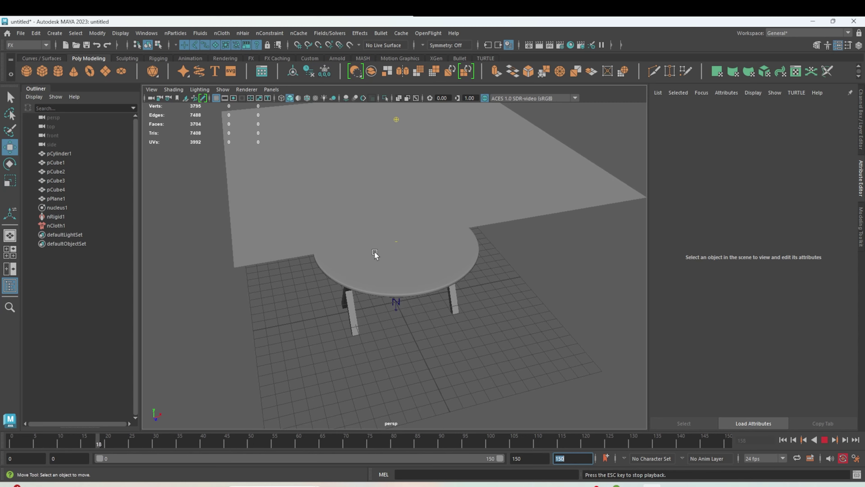
click(234, 98)
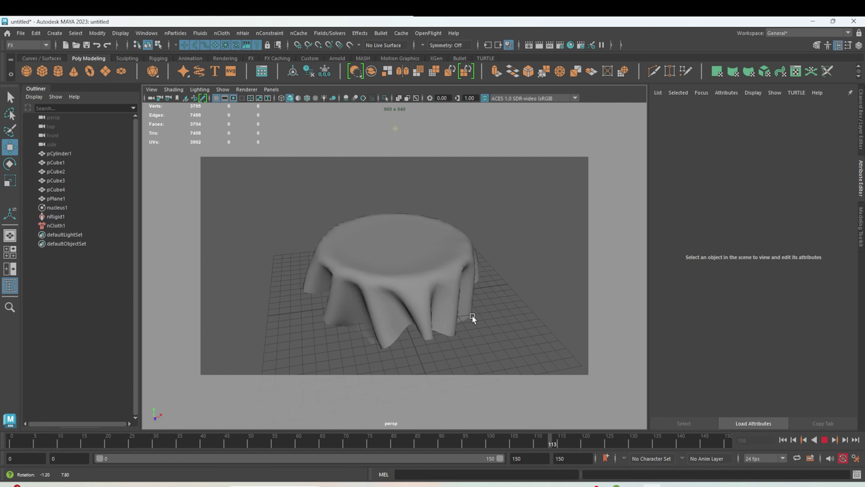
Stop the simulation at frame 78, select the cloth and expand its Pressure settings.
click(825, 440)
click(471, 350)
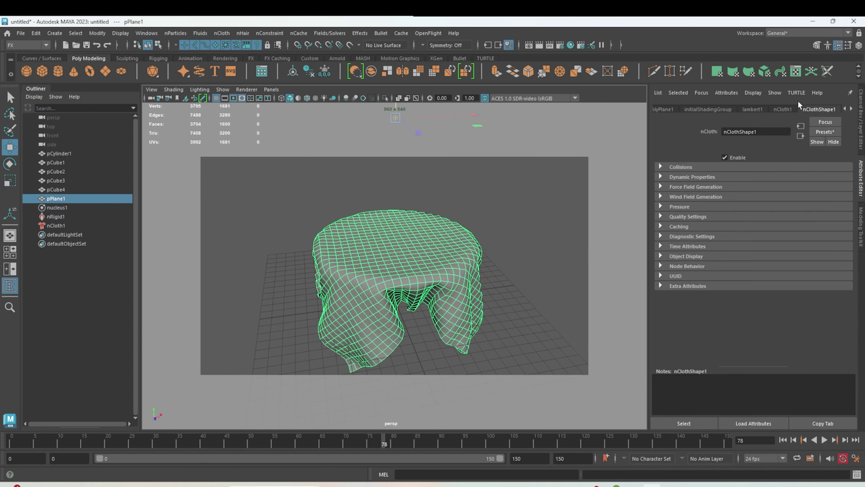
click(783, 108)
click(821, 111)
click(660, 207)
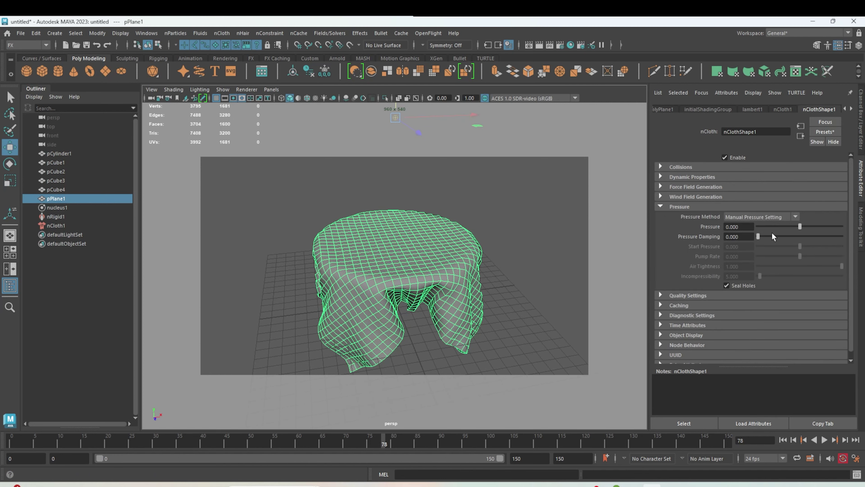
Browse the cloth's node tabs and bring up nucleus1's gravity and wind settings.
click(744, 109)
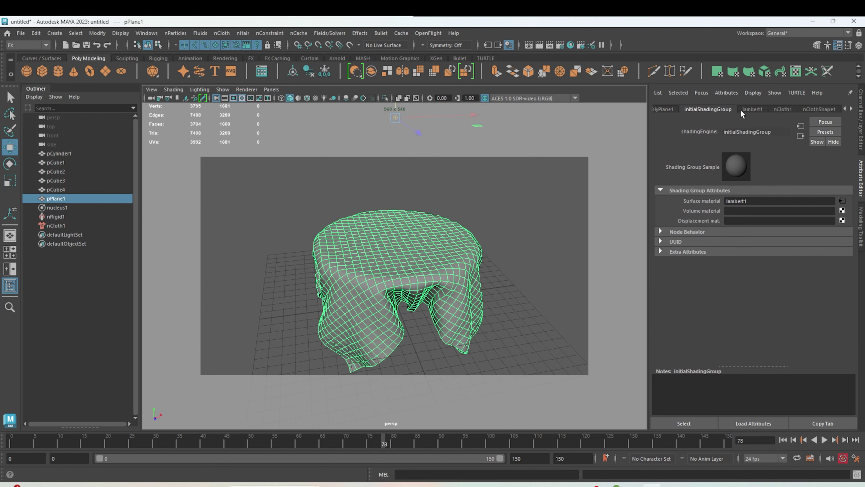
click(783, 109)
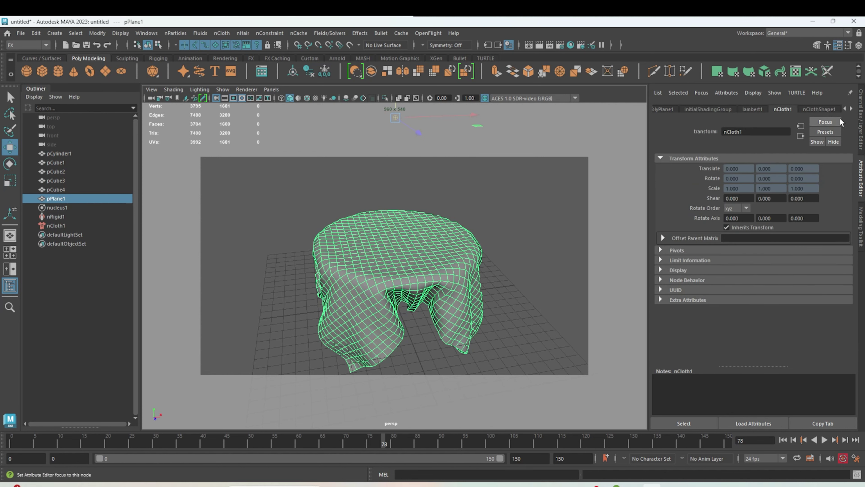
click(851, 109)
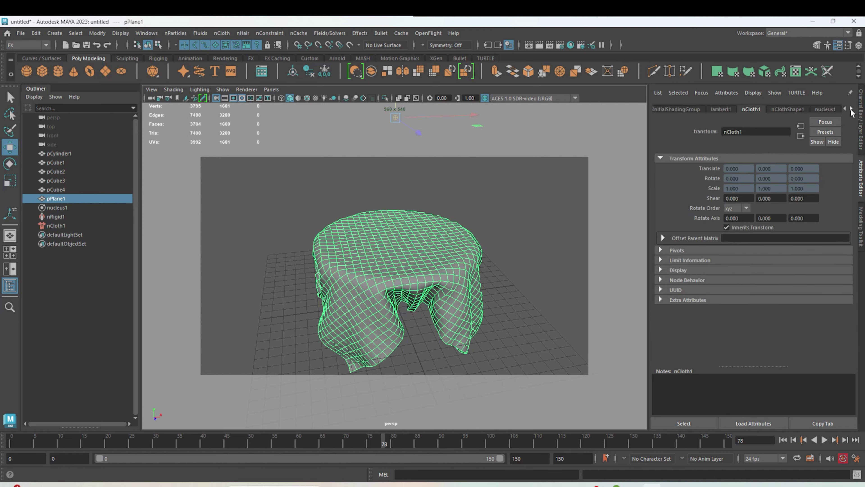
click(818, 109)
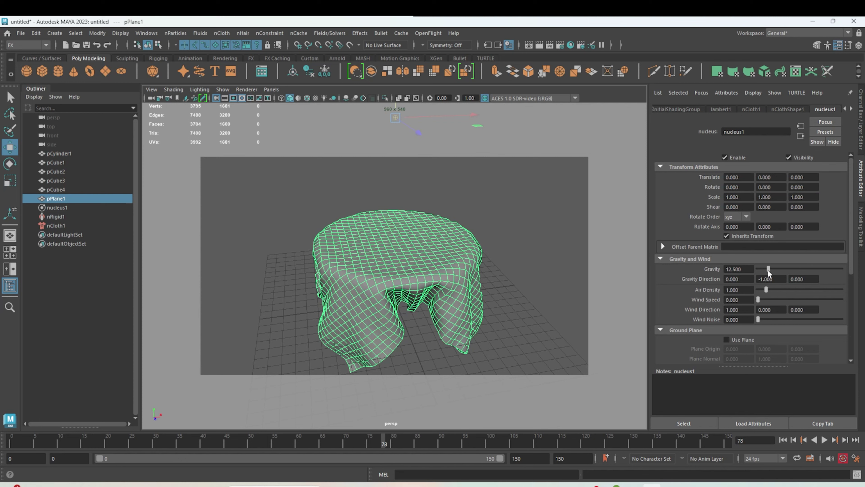
Raise nucleus gravity to about 15.2 and play the simulation.
drag(768, 270, 770, 269)
click(824, 440)
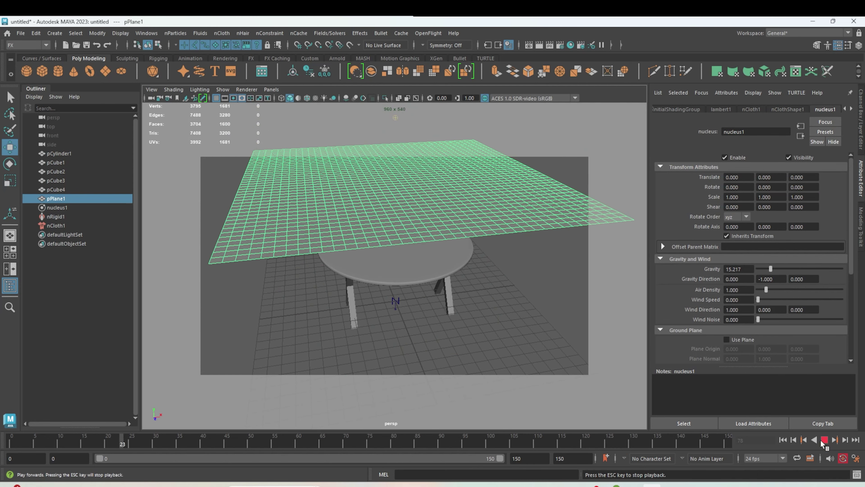
click(552, 239)
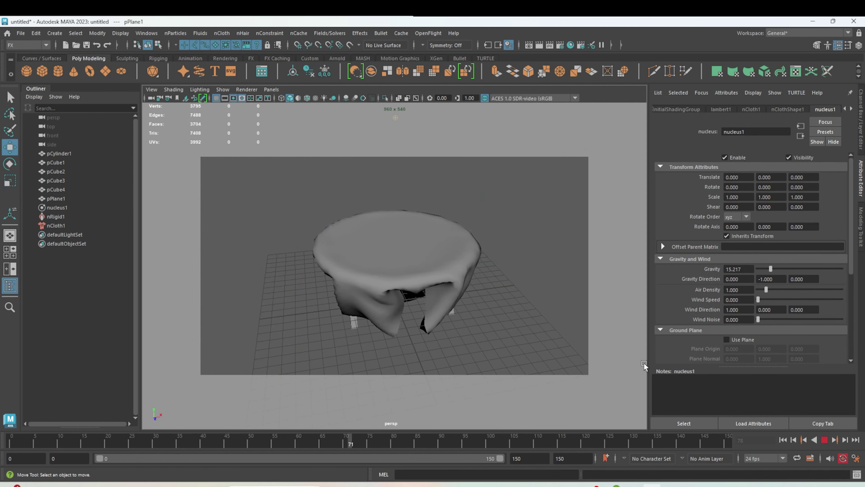
Try a gravity of 18, then settle on 15 while the simulation loops.
click(743, 269)
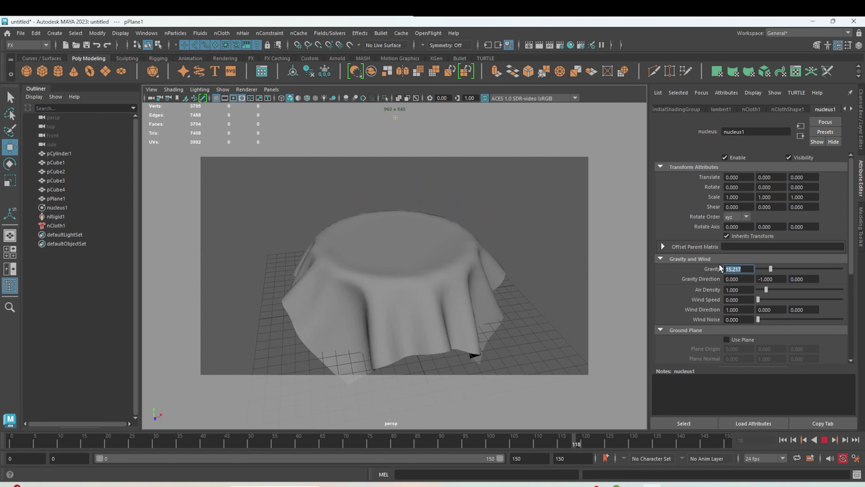
text(18)
key(Return)
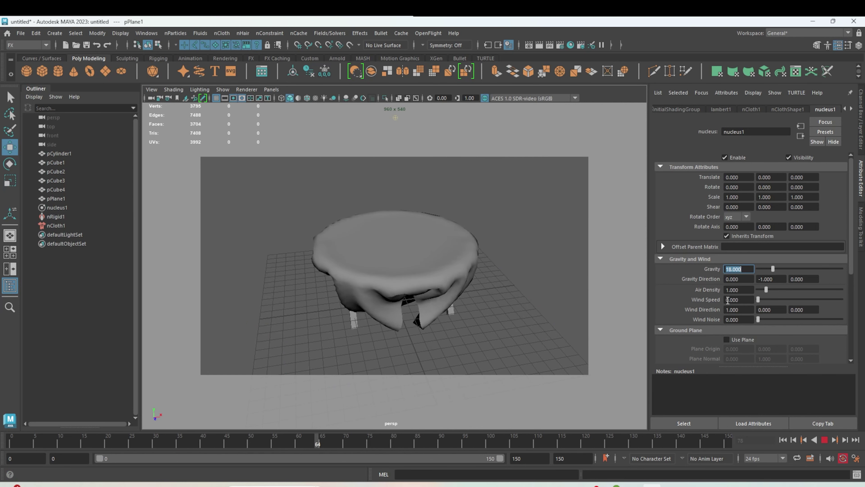
text(15)
key(Return)
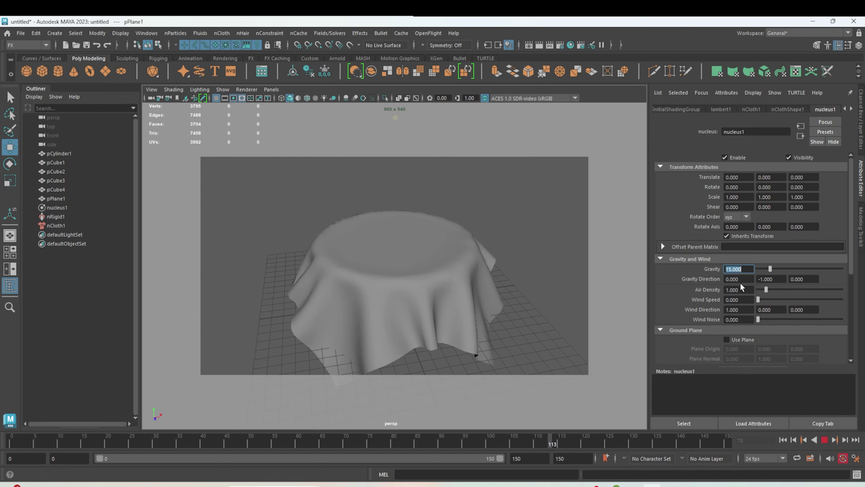
Replay the cloth simulation from the first frame, stopping at frame 51 once it drapes.
click(825, 440)
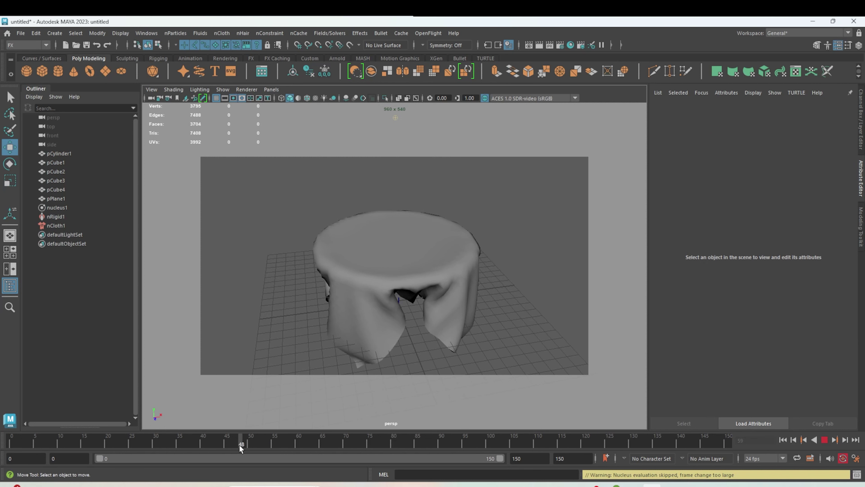
key(alt+shift+v)
click(825, 440)
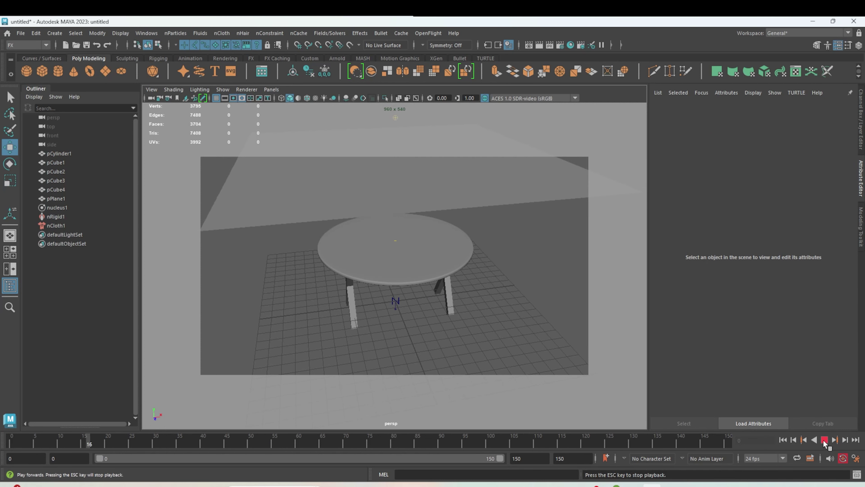
click(824, 441)
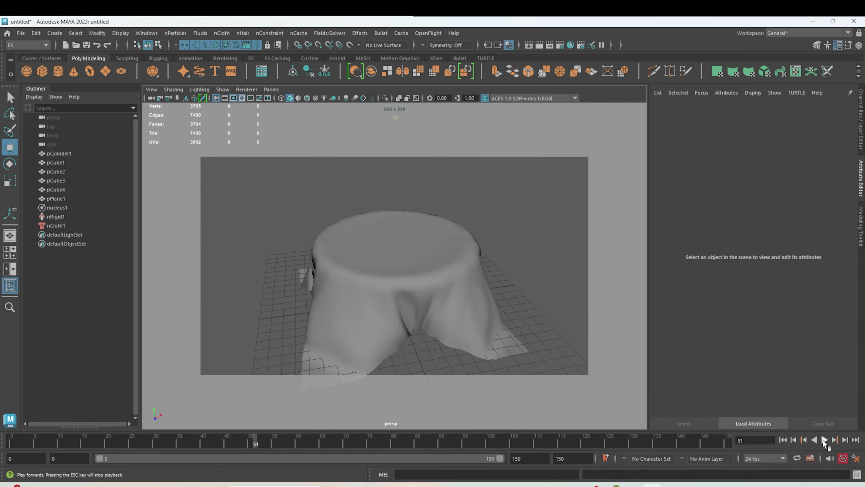